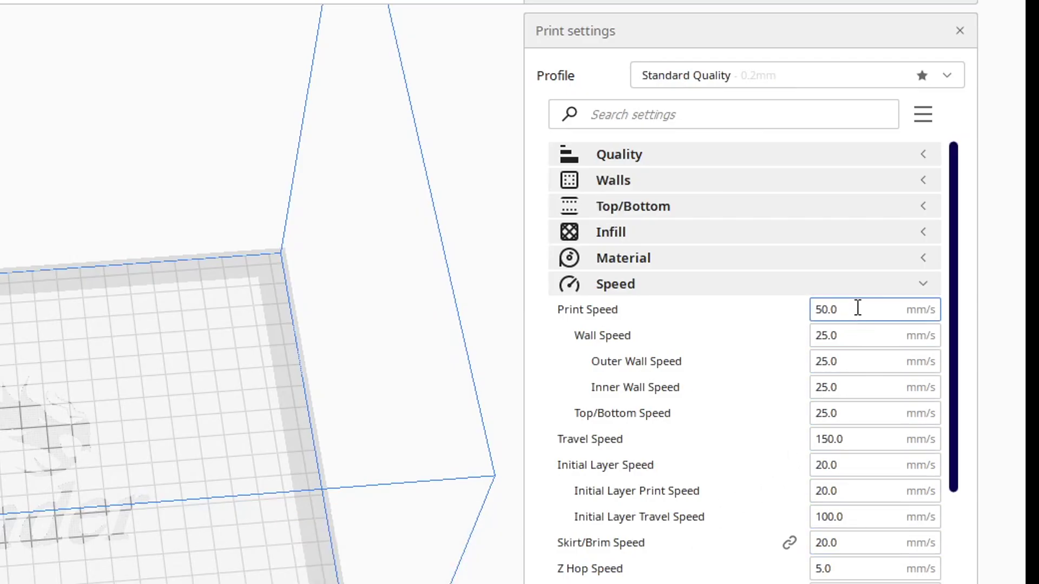
Replace Cura's 50 mm/s Print Speed value with 150.
left_click_drag(855, 306, 806, 311)
type("150")
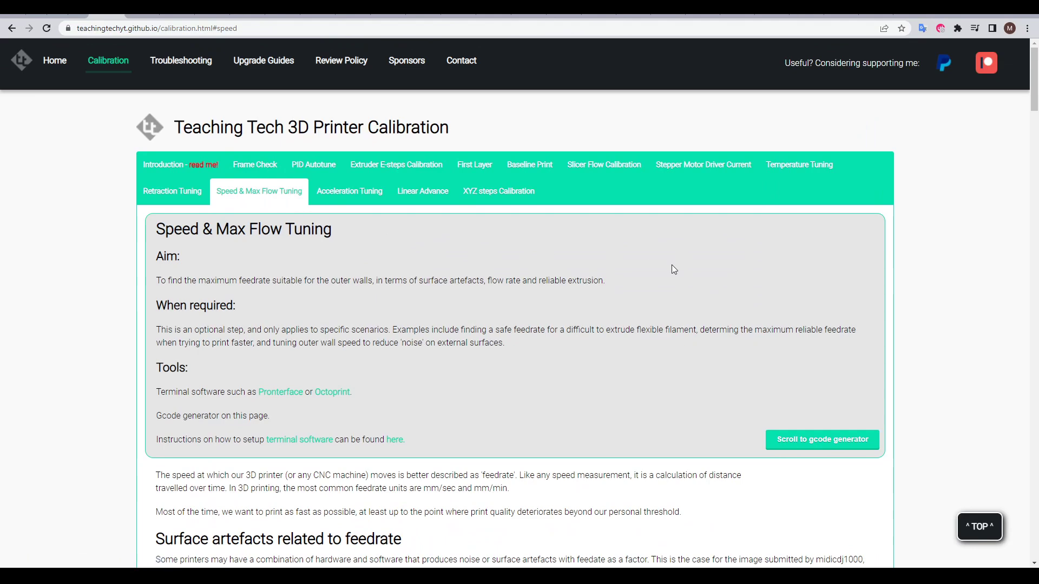
Scroll to the firmware feedrate limits and show the Klipper, then RRF, instructions.
scroll(672, 265, "down", 20)
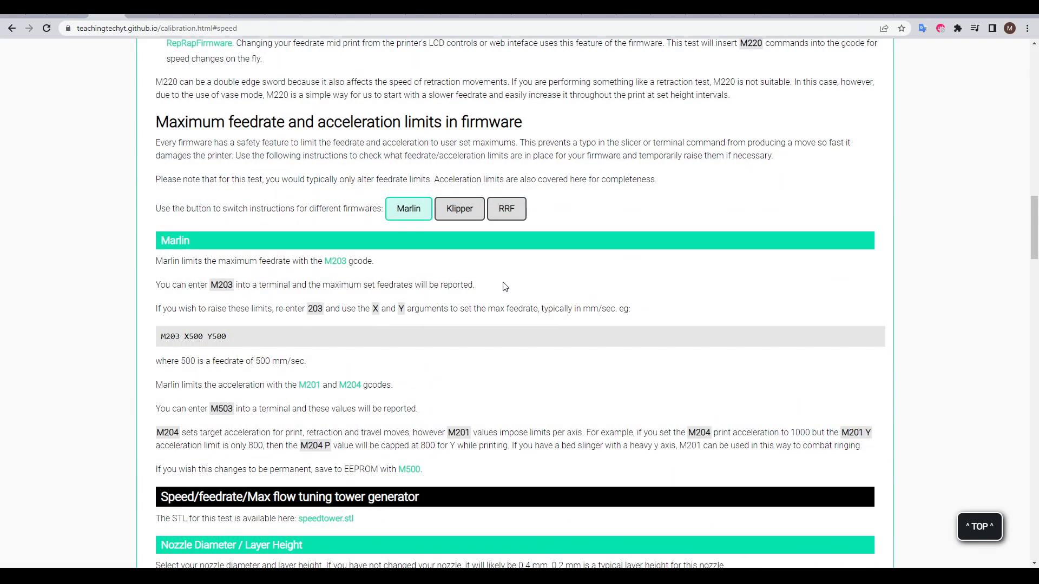
left_click(468, 212)
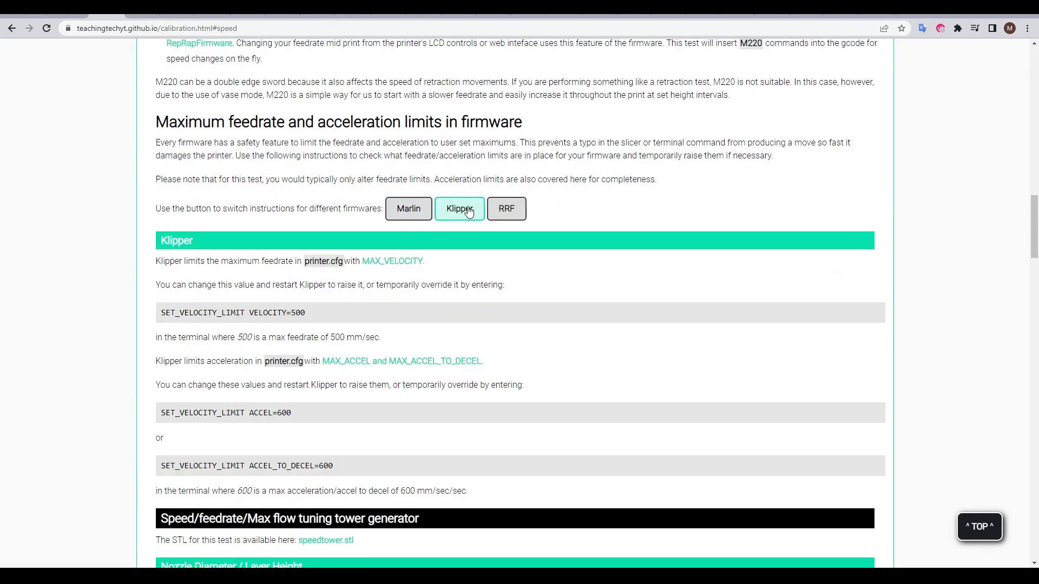
left_click(502, 215)
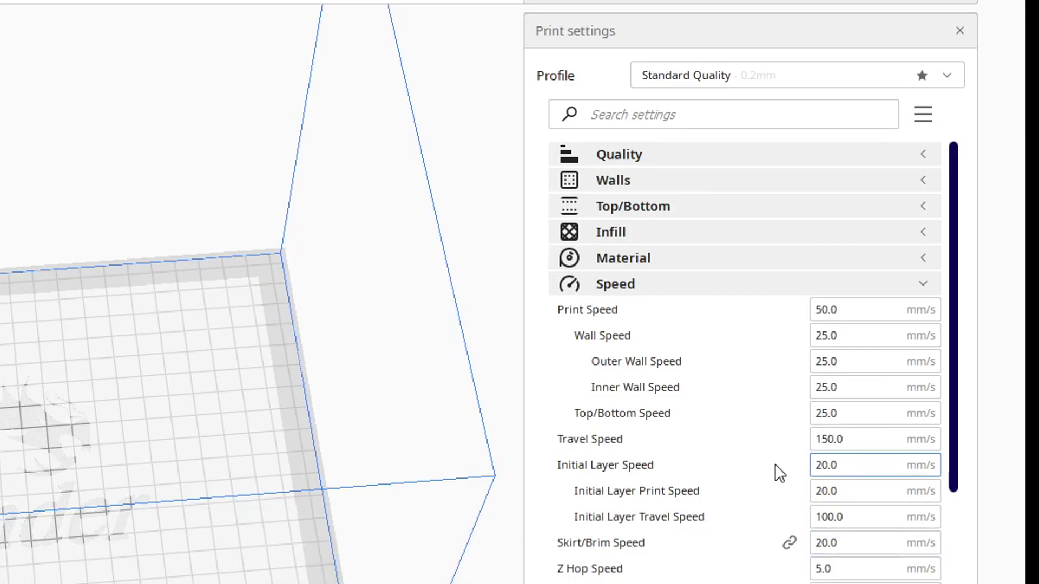
Overwrite the 50.0 Print Speed with 150 so walls and top/bottom run at 75 mm/s.
left_click(841, 308)
left_click_drag(841, 308, 806, 309)
type("150")
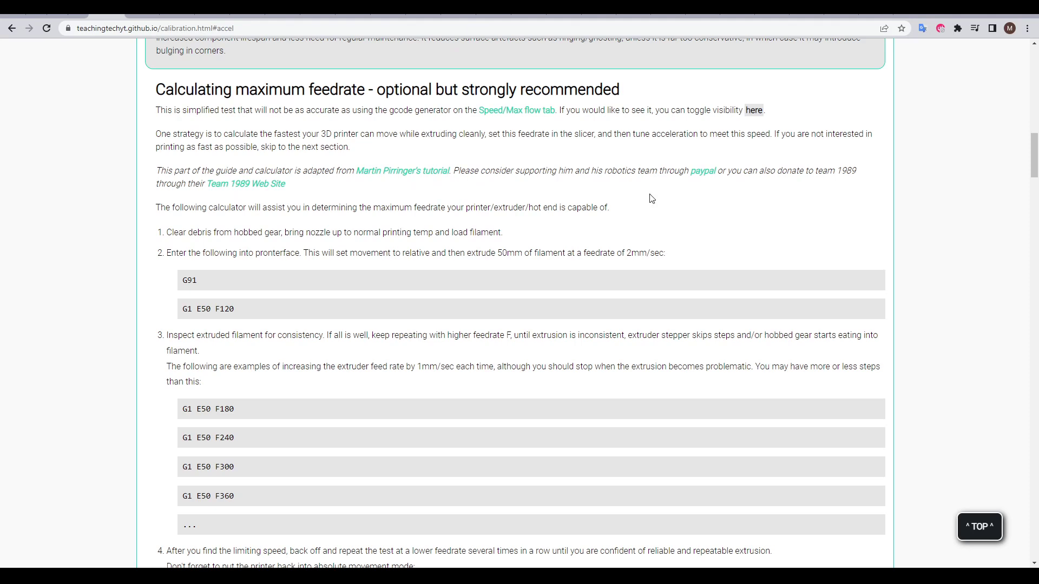
Scroll down the Acceleration page toward the Speed/Max flow tuning link.
scroll(652, 199, "down", 2)
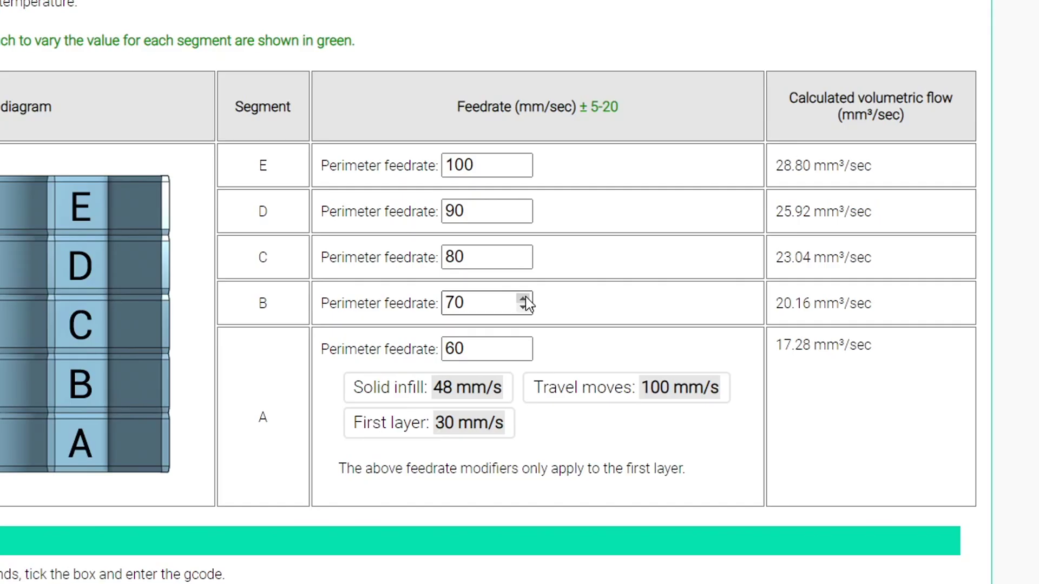
Step segment B's perimeter feedrate up with the spinner, enter 74 for D, and retype E's value.
left_click(524, 299)
left_click(523, 298)
left_click(524, 299)
left_click(524, 299)
left_click(524, 298)
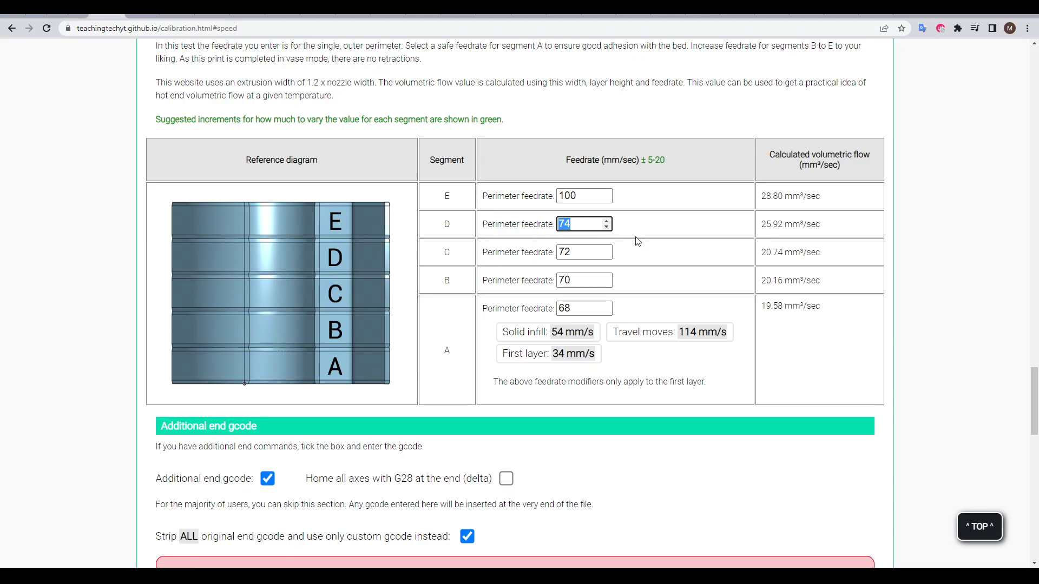
type("74")
left_click_drag(589, 196, 548, 194)
type("7")
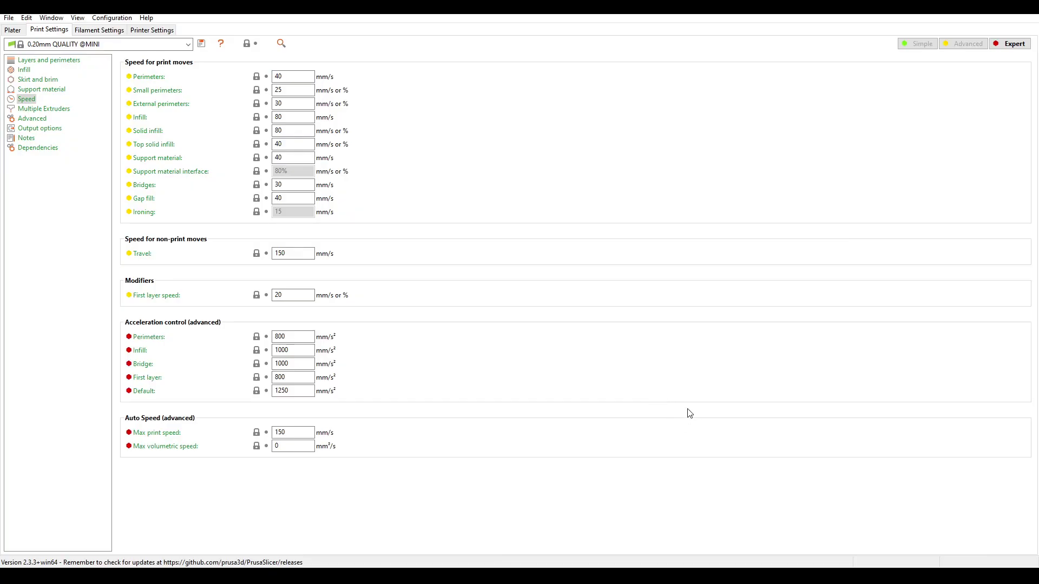
left_click(31, 100)
left_click(1009, 44)
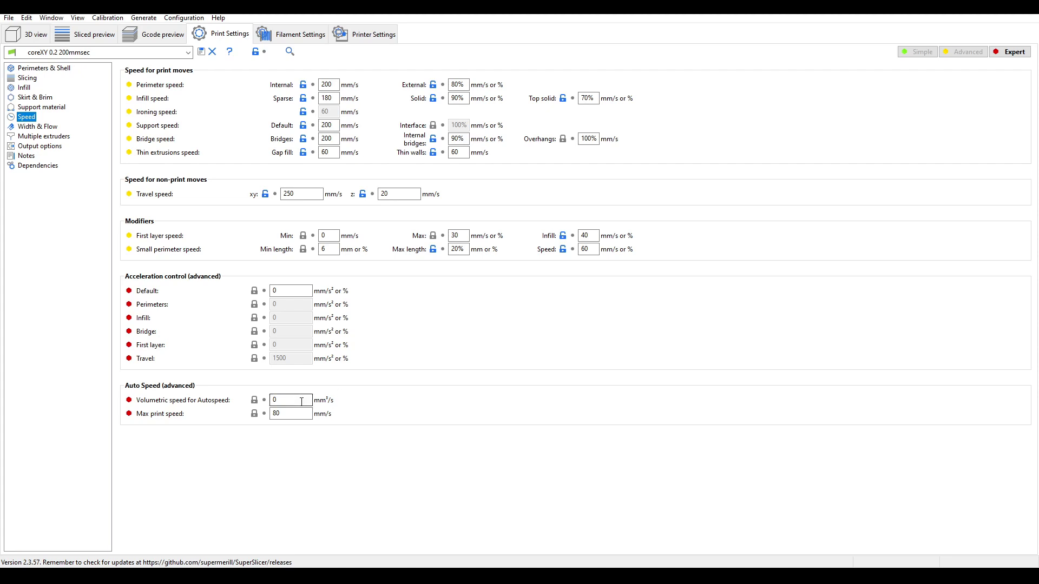
Pick the CR-10 Max 0.4mm layer height print profile from the preset dropdown.
mouse_move(302, 401)
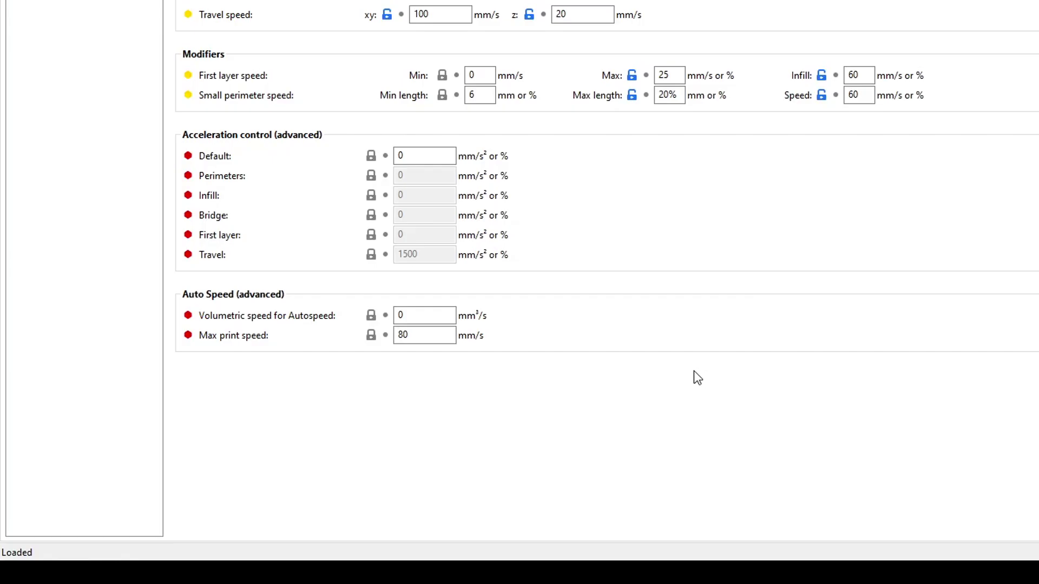
mouse_move(400, 315)
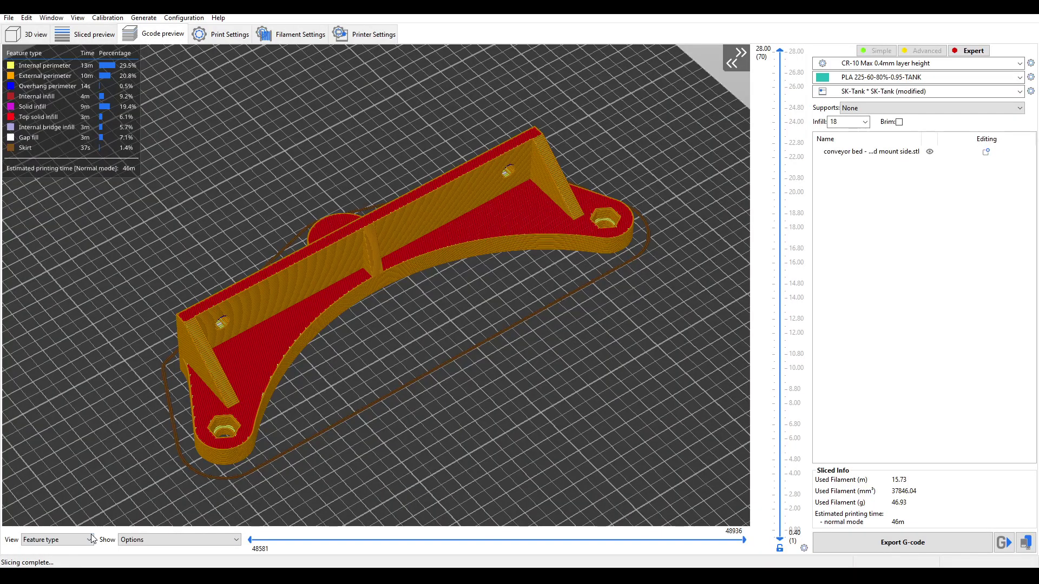
Colour the preview by volumetric flow rate, showing layers up to 10.00 mm.
left_click(90, 540)
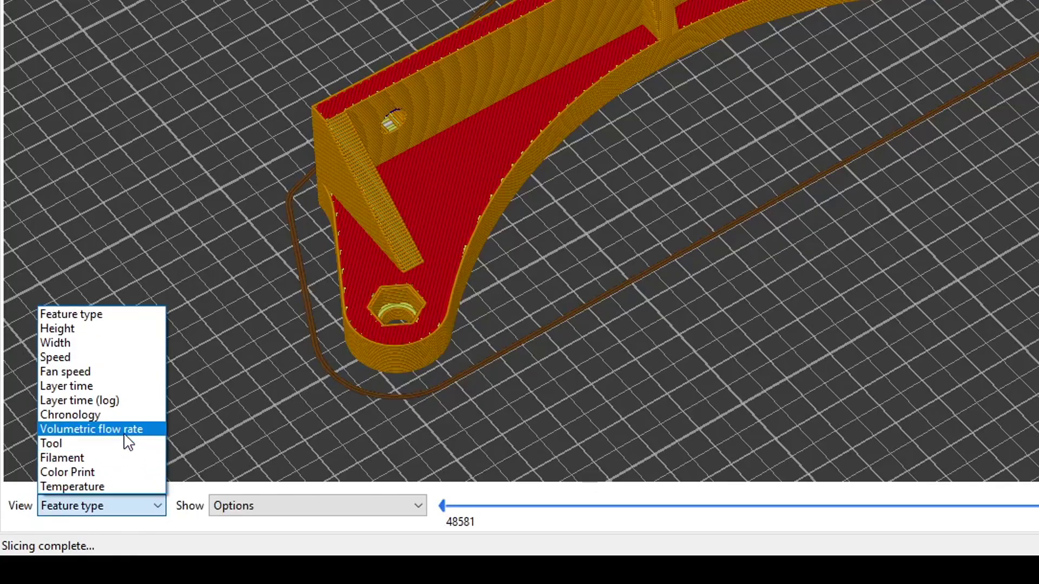
left_click(68, 496)
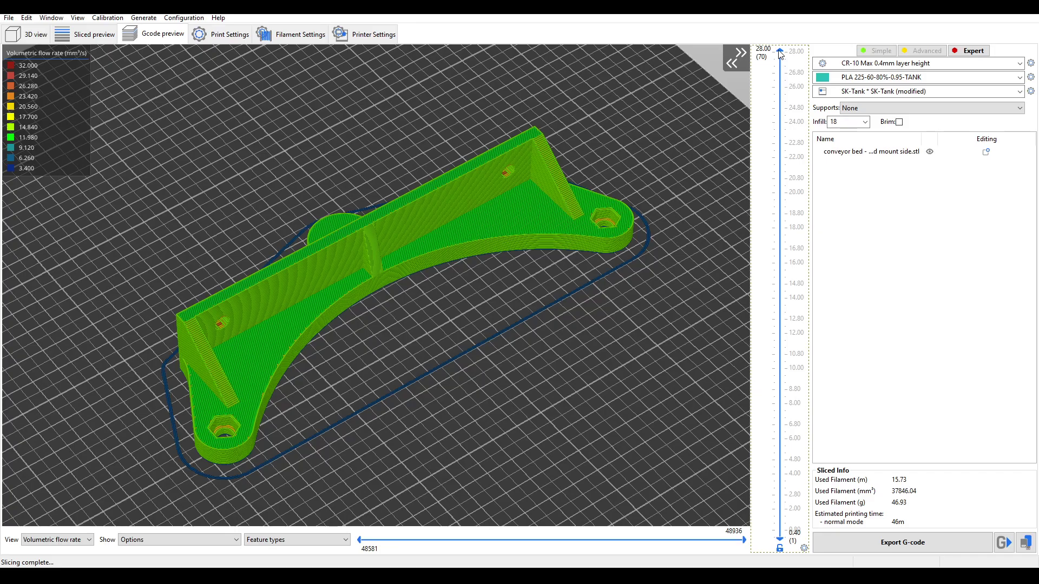
left_click_drag(779, 51, 766, 373)
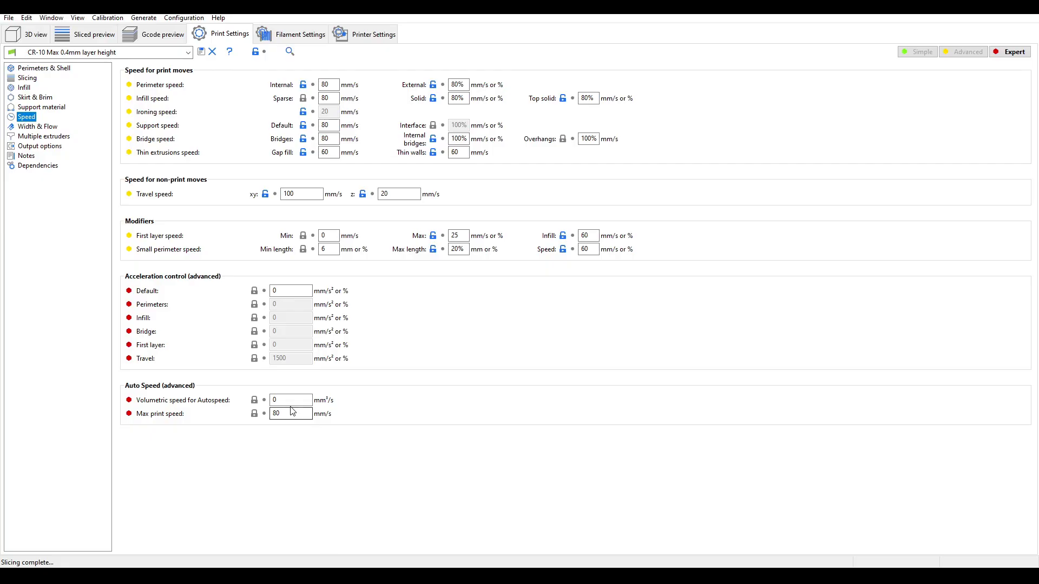
Set the autospeed volumetric speed to 18, then view the G-code preview coloured by speed at 12.80 mm.
left_click(274, 399)
type("18")
left_click(154, 34)
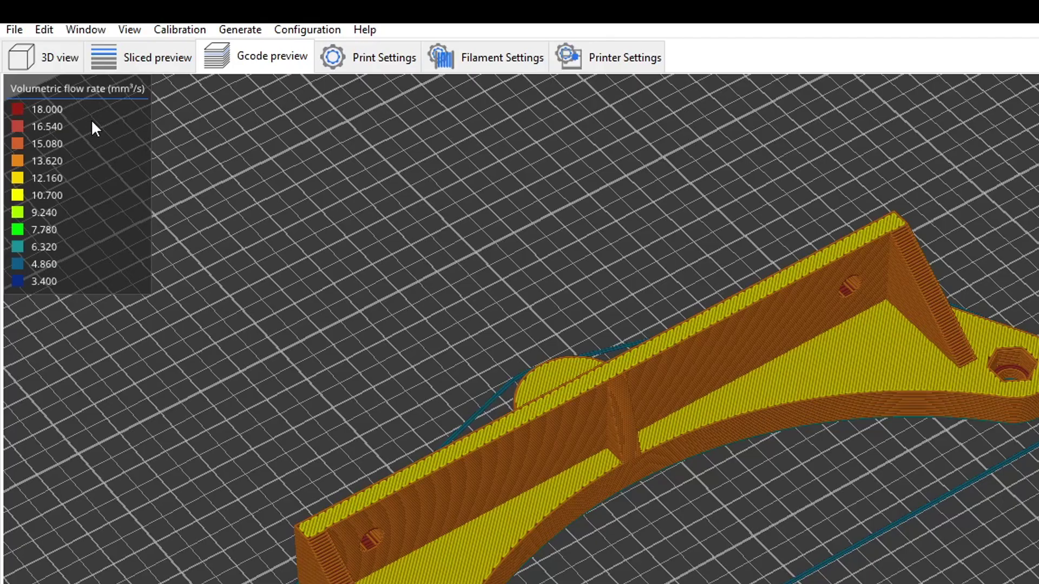
left_click_drag(780, 52, 791, 301)
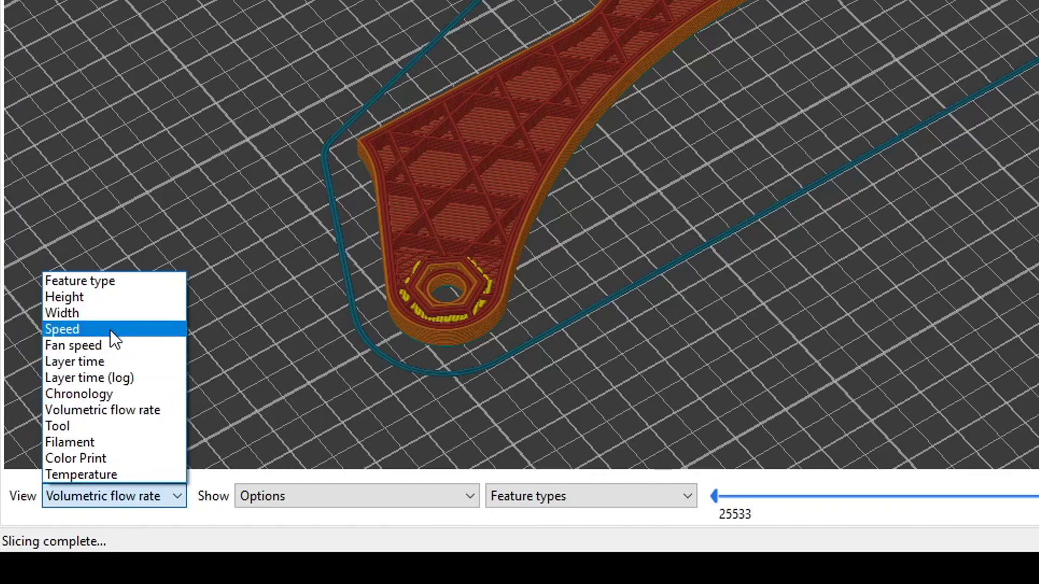
left_click(54, 456)
left_click_drag(780, 297, 780, 51)
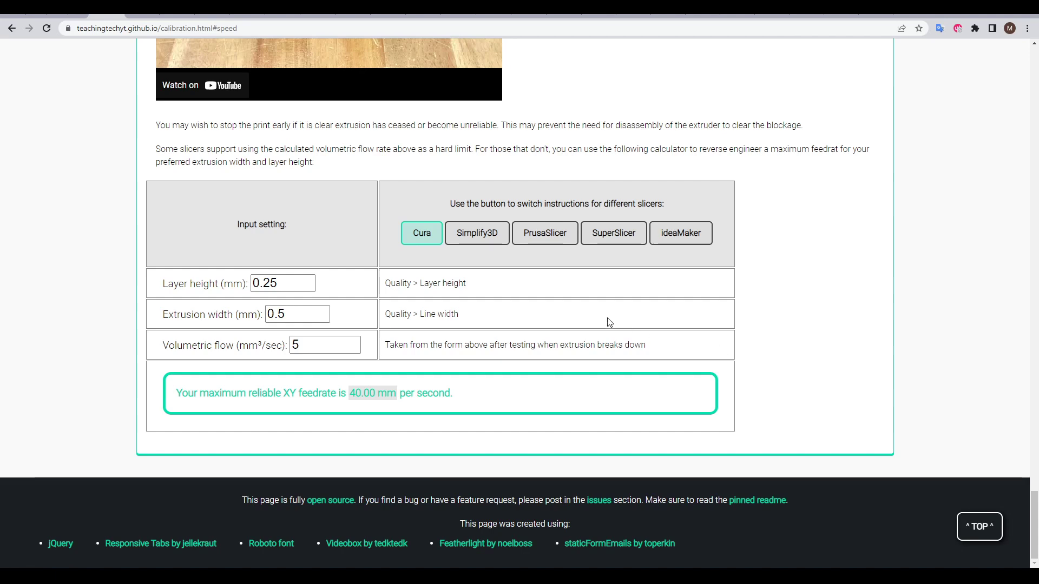
Cycle the calculator's slicer hints through Simplify3D and ideaMaker, then back to Cura.
left_click(482, 244)
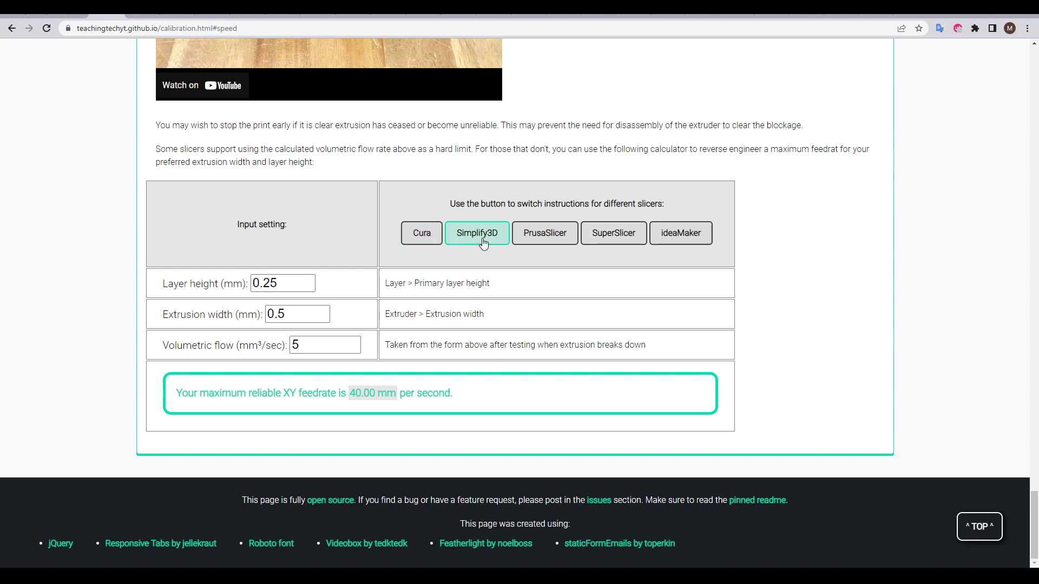
left_click(680, 232)
left_click(279, 283)
Enter layer height 0.2, extrusion width 0.4 and flow 20 mm³/s, giving 250 mm/s.
key("BackSpace")
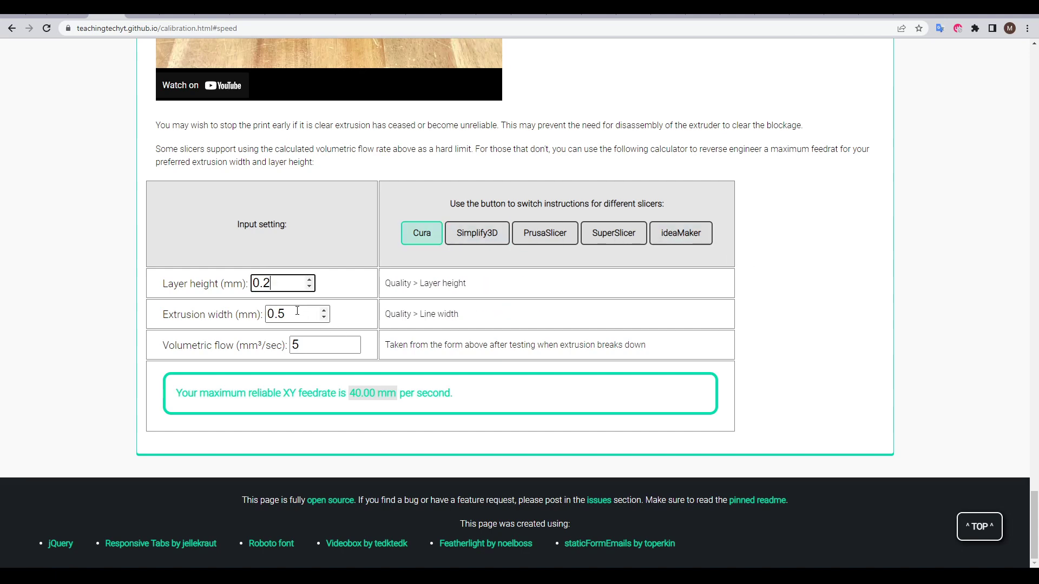
double_click(297, 311)
type("0.4")
left_click(302, 345)
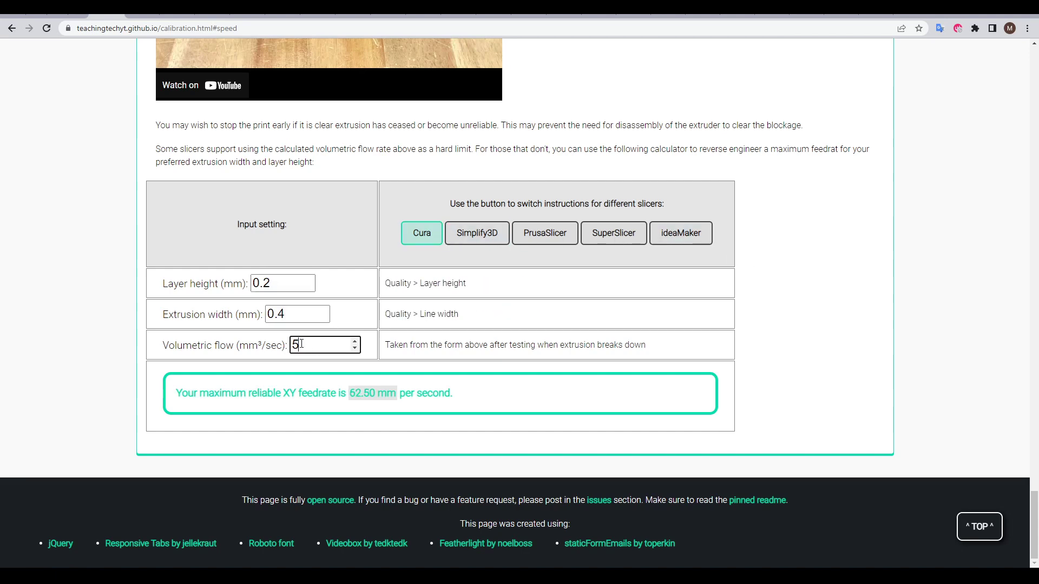
double_click(302, 344)
type("20")
key("Return")
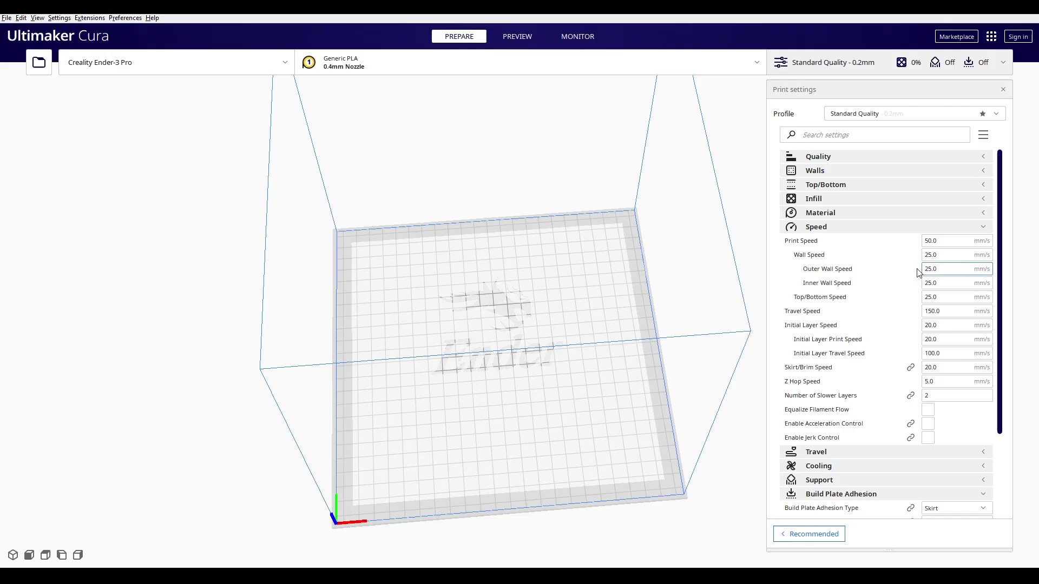
Overwrite Cura's Print Speed with 250 mm/s.
double_click(926, 241)
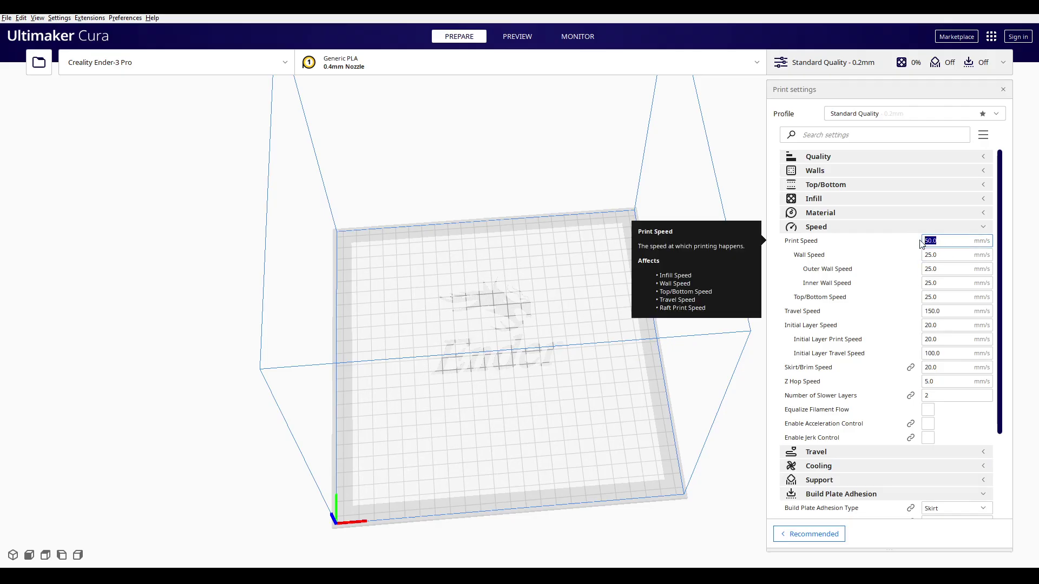
type("250")
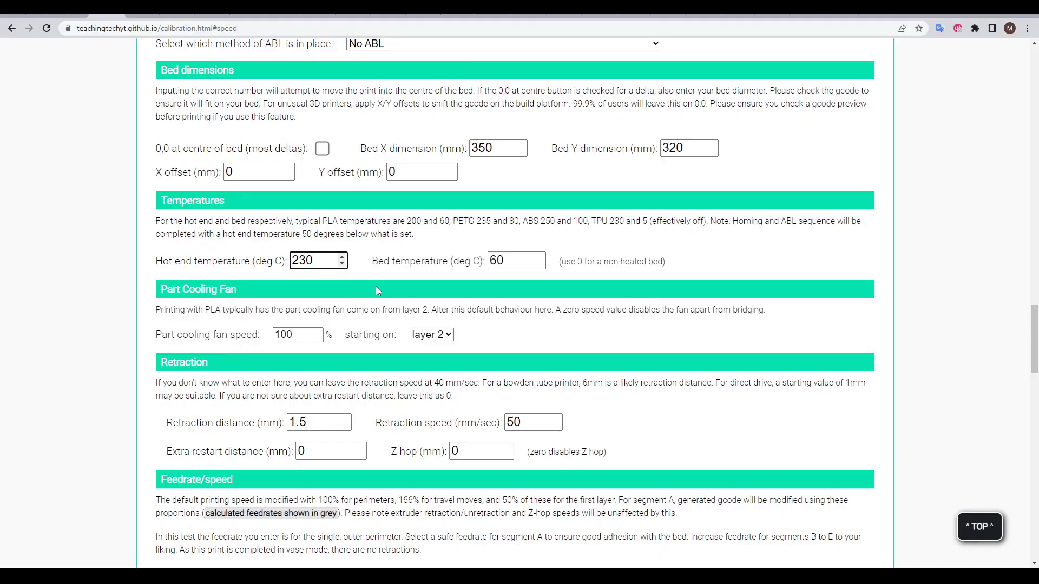
Step the hot end temperature spinner up from 230 toward 236 °C.
left_click(343, 257)
left_click(343, 257)
left_click(343, 257)
left_click(342, 257)
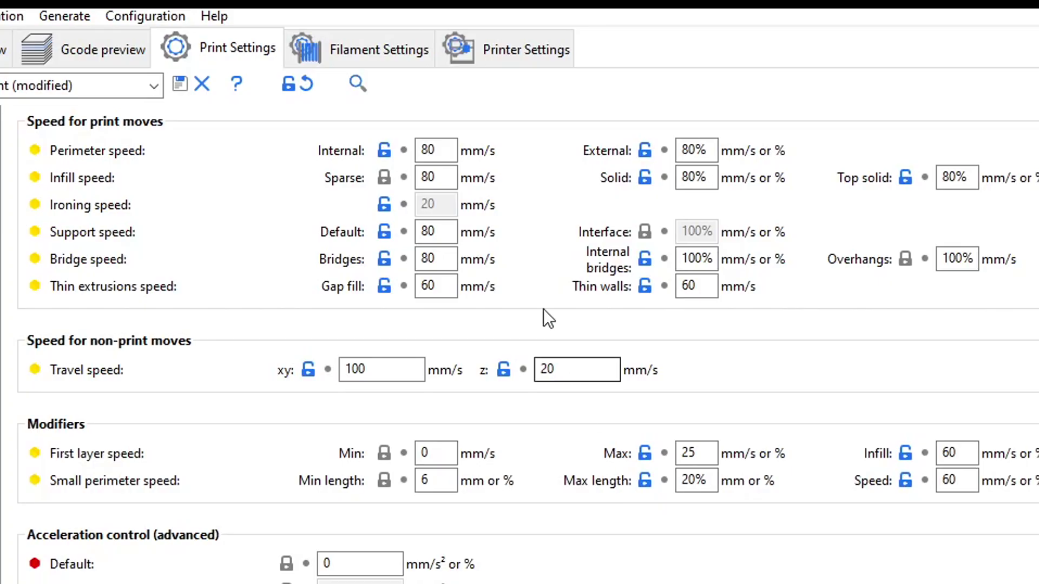
Select the 80 mm/s internal perimeter speed in Print Settings > Speed.
double_click(453, 155)
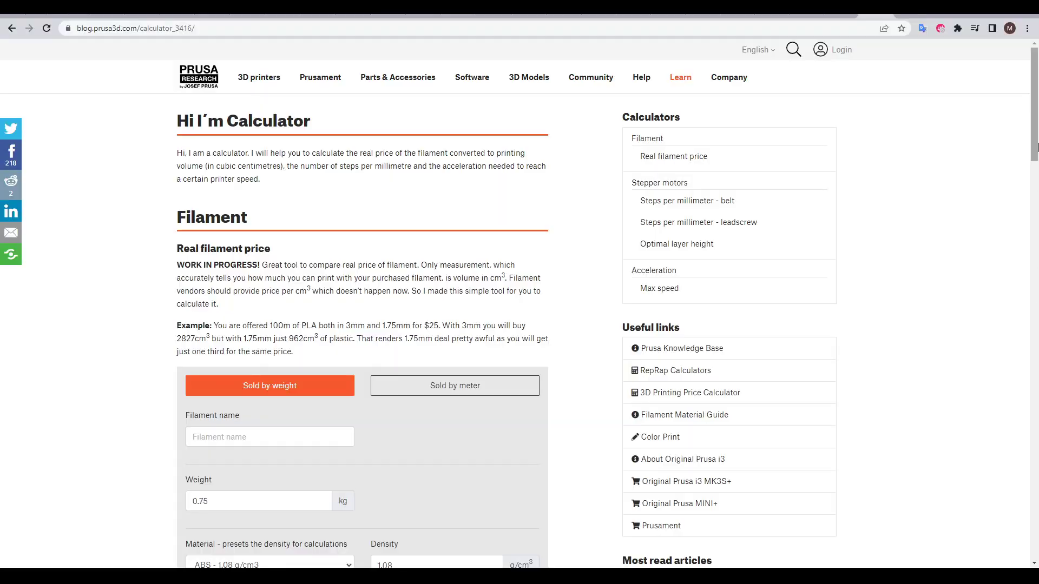
Enter desired speed 200, distance 30 and acceleration 2000 in the Max Speed calculator and redraw the chart.
left_click_drag(1035, 147, 1035, 514)
left_click_drag(251, 314, 189, 304)
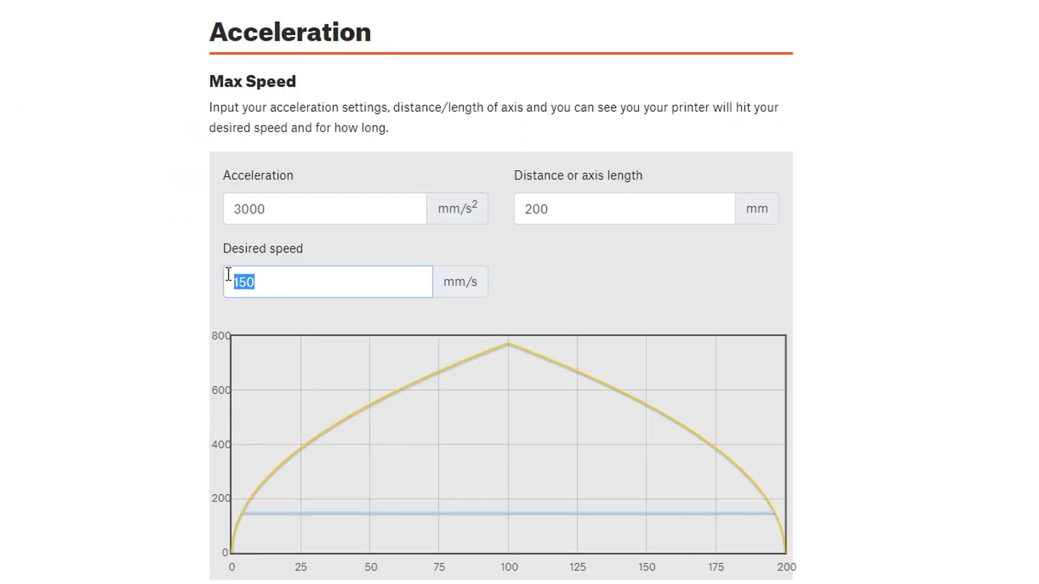
type("200")
left_click_drag(355, 211, 219, 209)
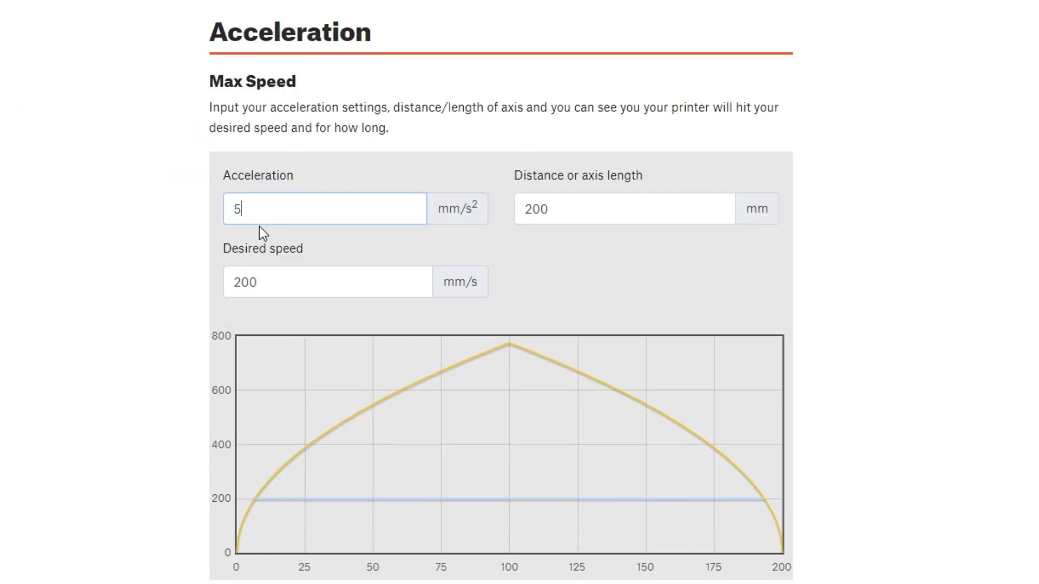
type("500")
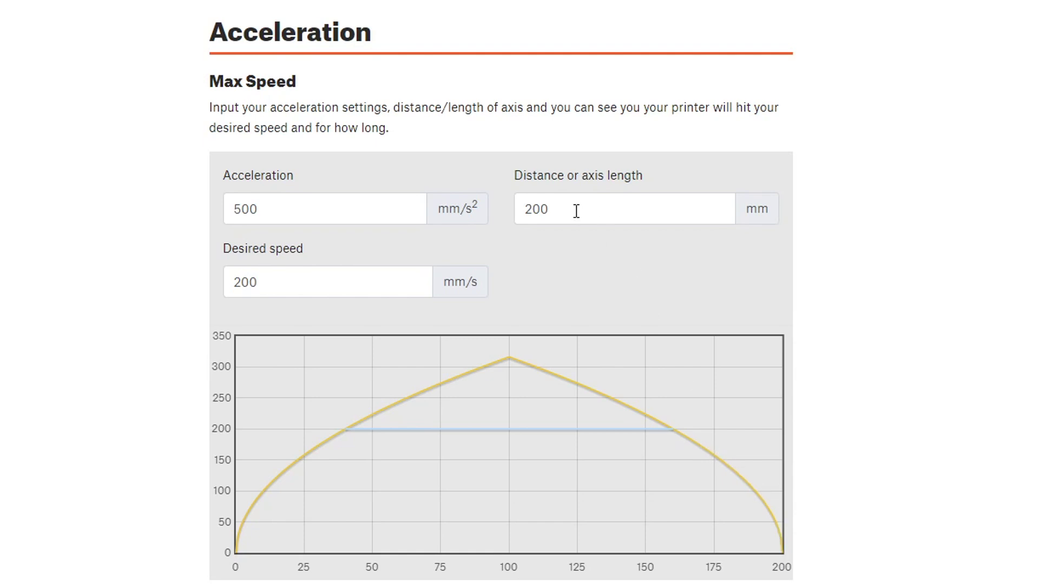
left_click_drag(576, 211, 533, 209)
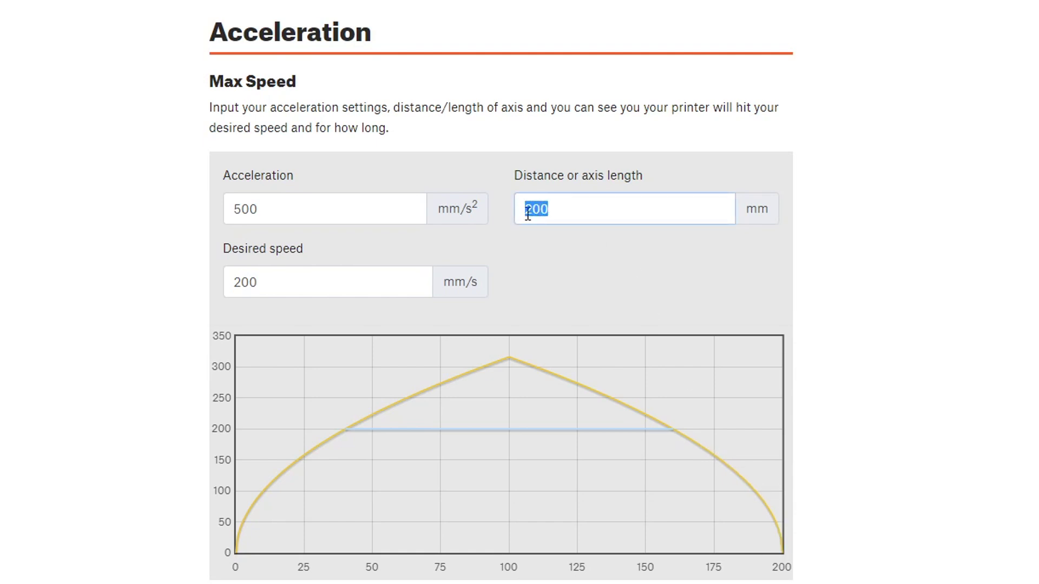
type("30")
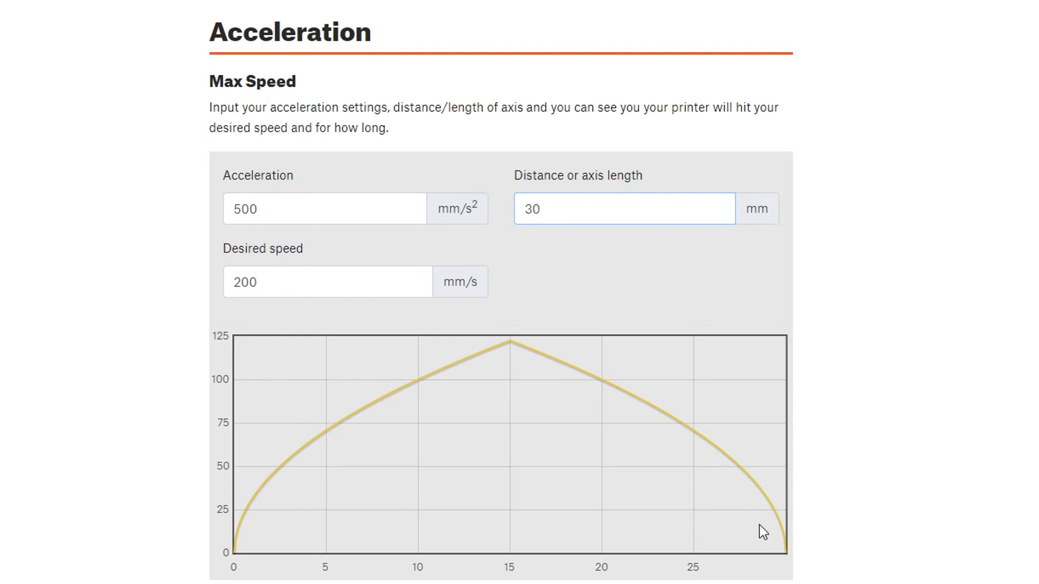
key("shift+Tab")
type("2")
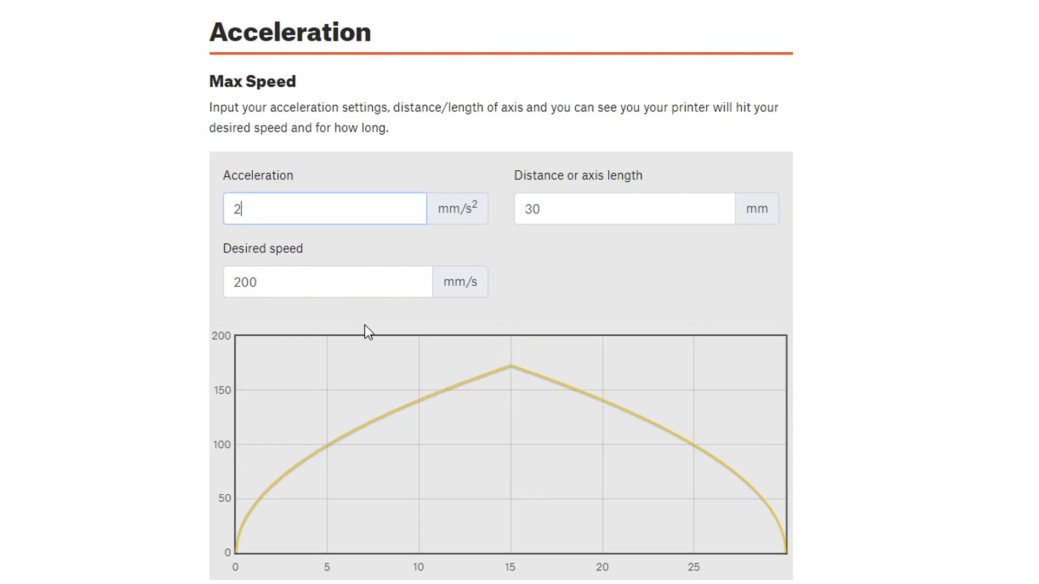
type("000")
left_click(339, 291)
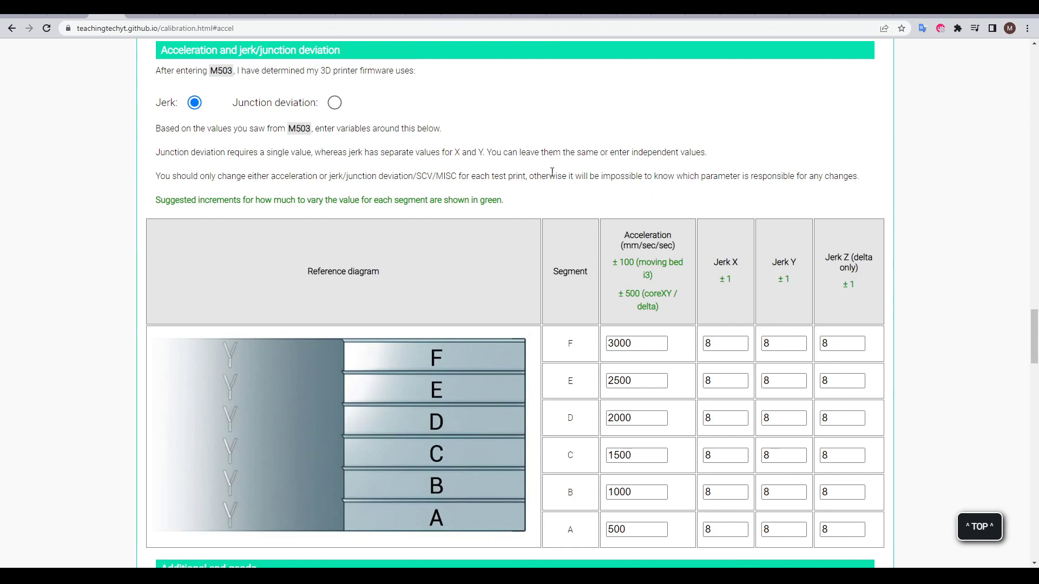
Switch the acceleration test to junction deviation and set the firmware to RepRapFirmware.
left_click(335, 104)
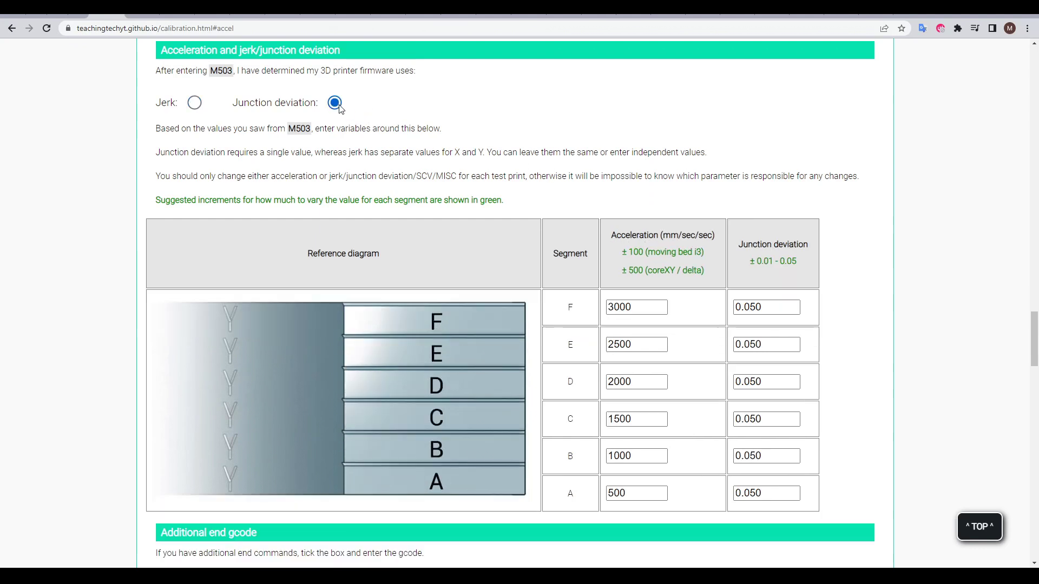
scroll(853, 221, "up", 3)
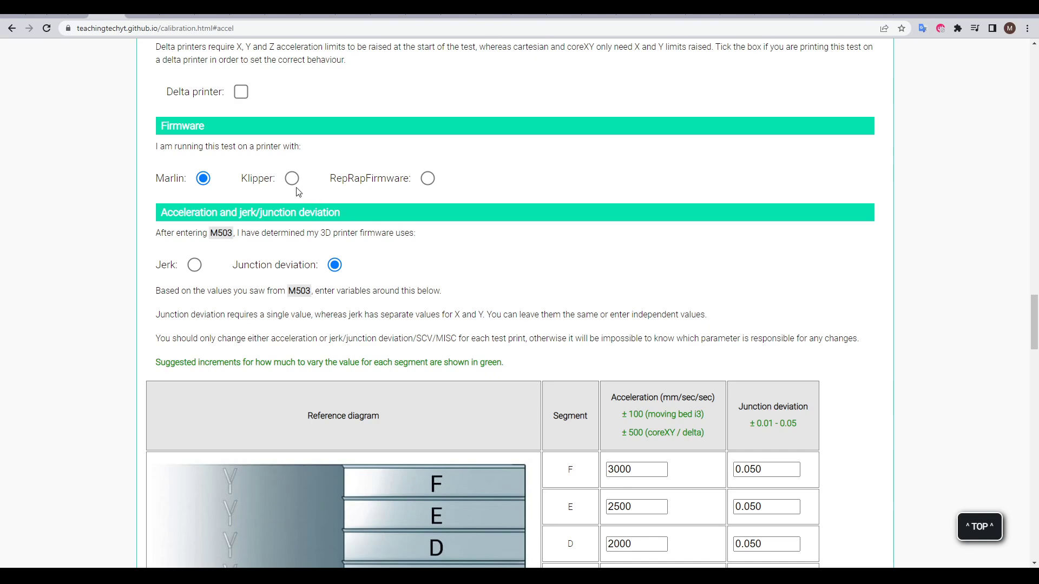
left_click(292, 179)
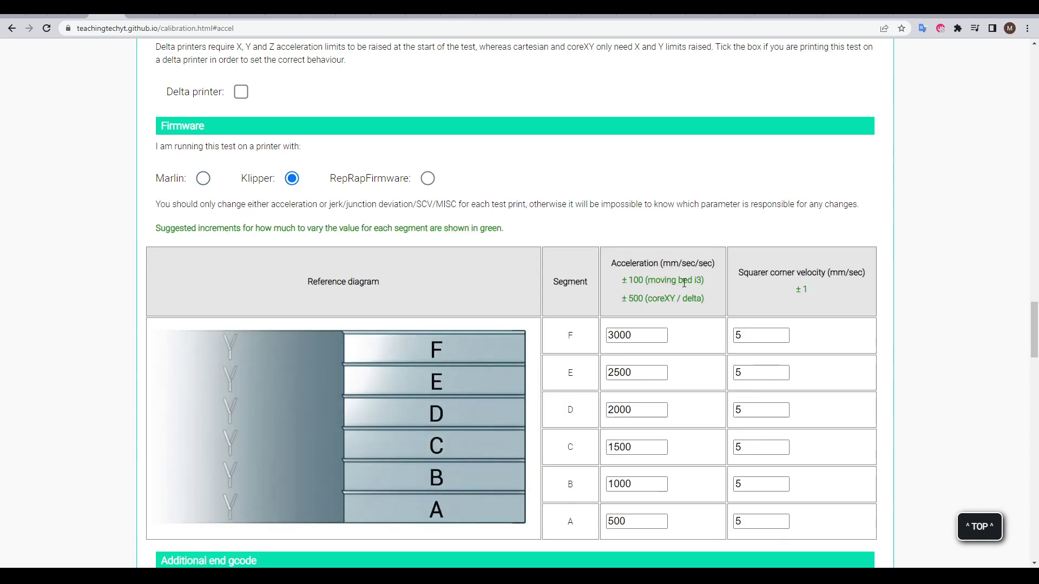
key("Right")
scroll(696, 193, "down", 1)
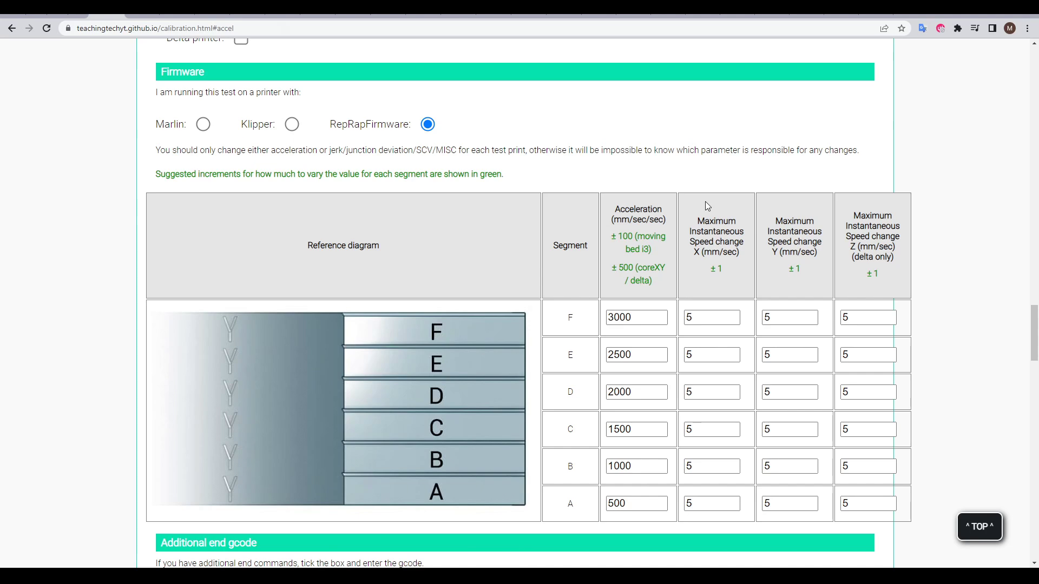
scroll(435, 313, "up", 6)
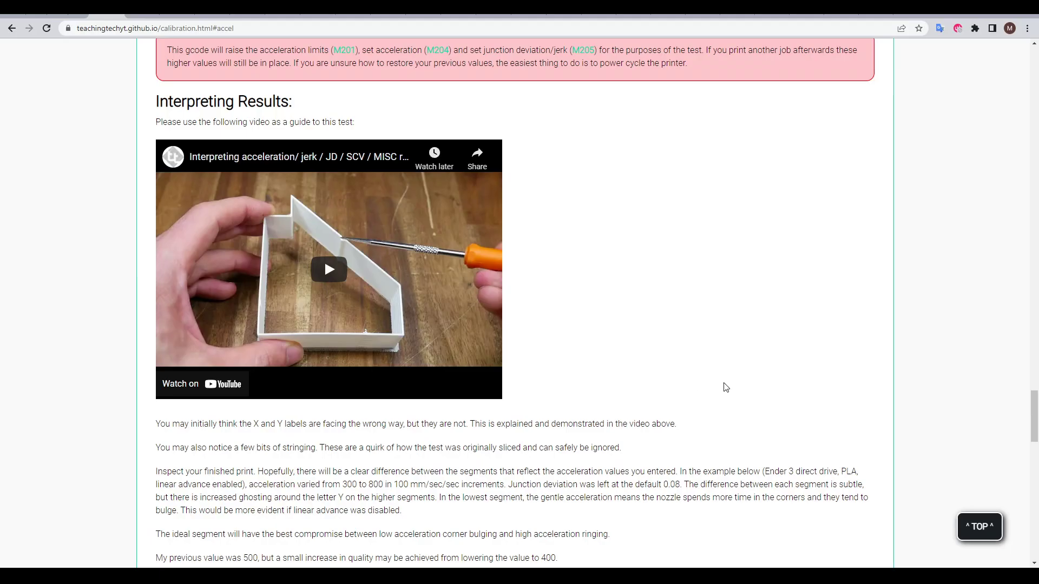
Show the Klipper, then the RepRapFirmware, instructions for saving acceleration.
scroll(547, 253, "down", 10)
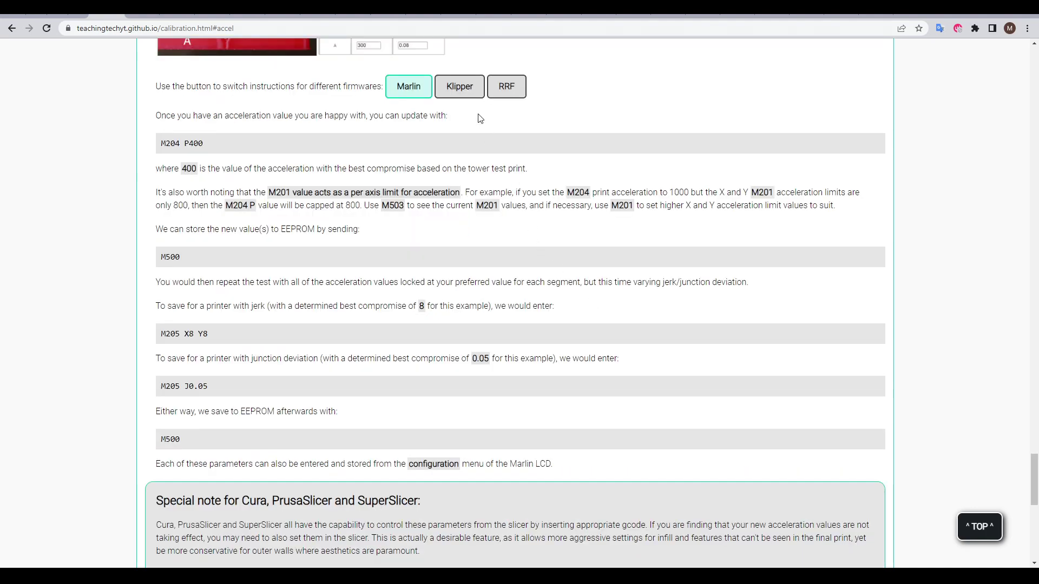
left_click(469, 96)
left_click(507, 98)
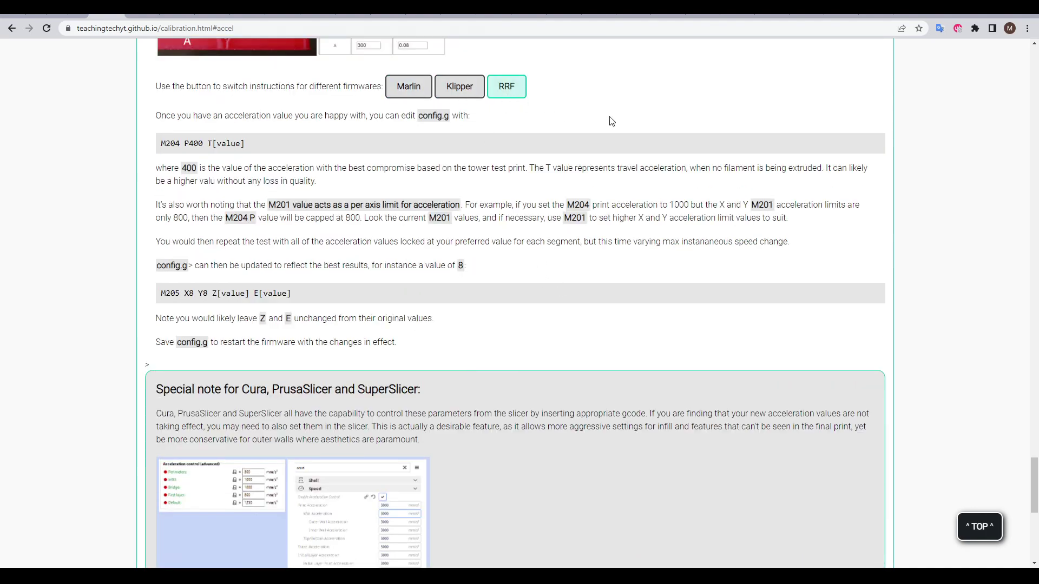
scroll(961, 257, "up", 20)
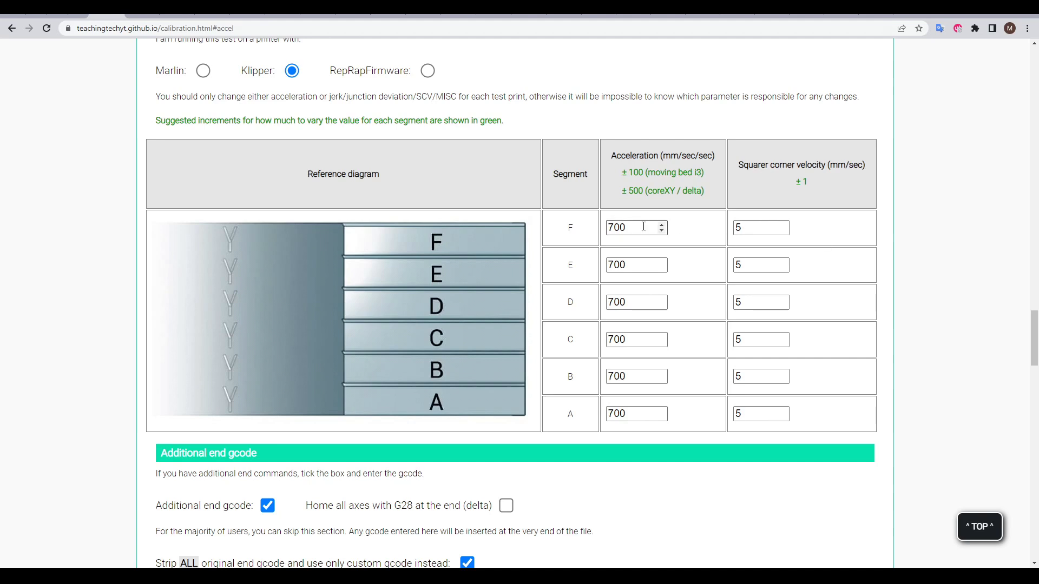
Continue the square corner velocities with 8 and 9 for segment E, then edit segment F's value.
type("8")
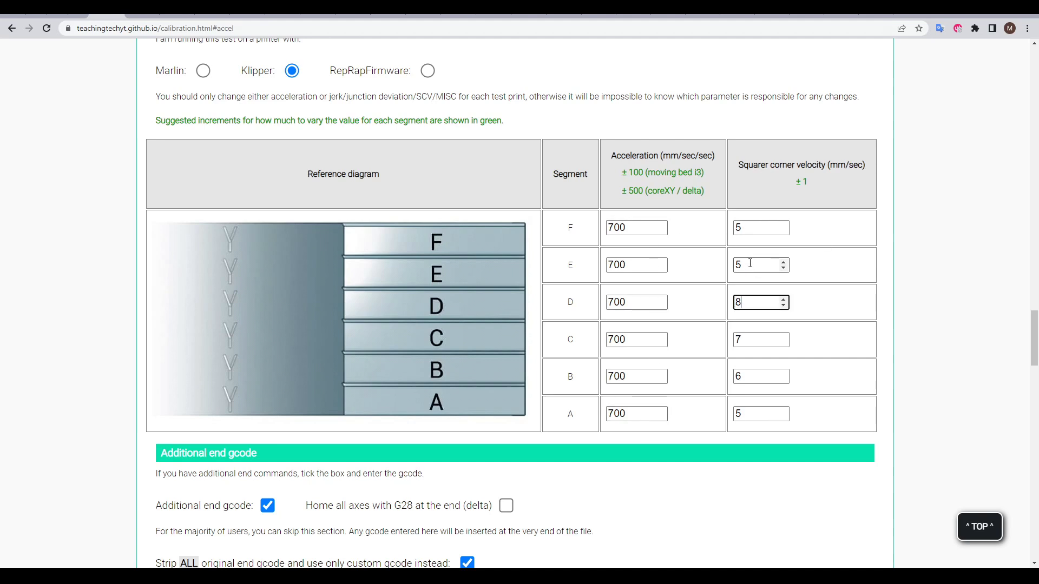
left_click(758, 265)
type("9")
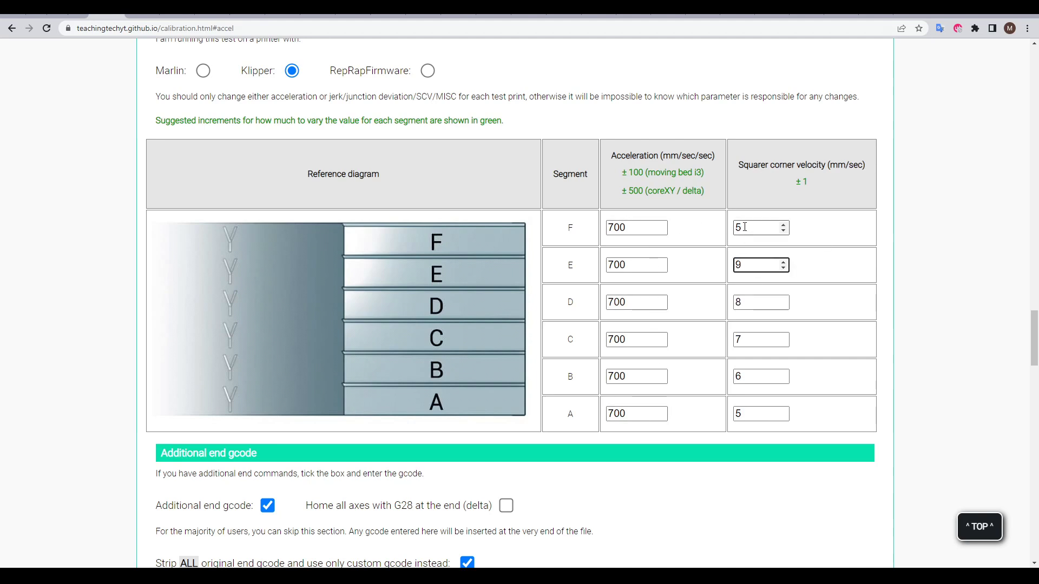
double_click(752, 227)
type("100")
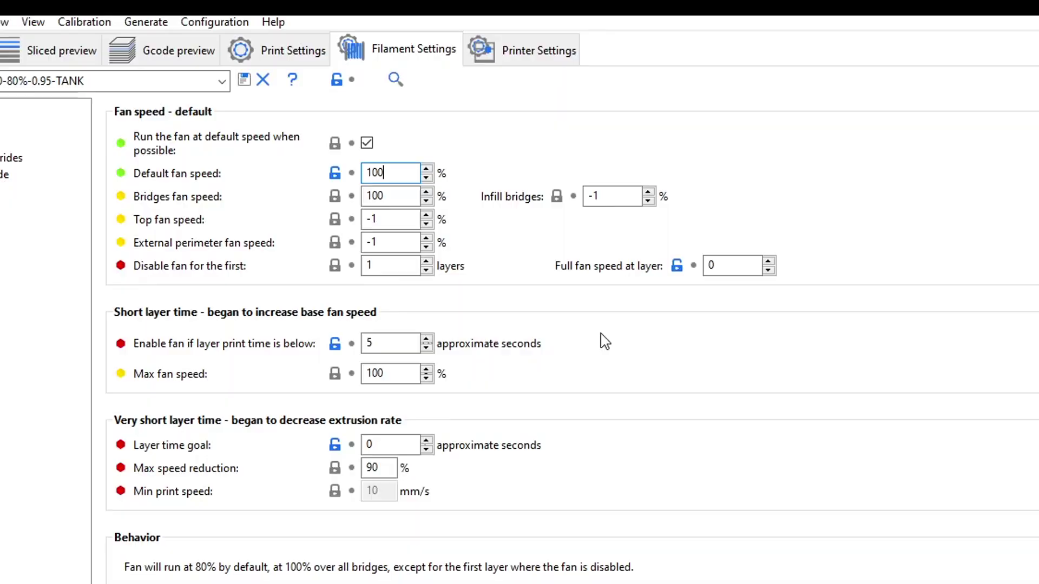
Change the filament's default fan speed from 100% to 80%.
double_click(405, 174)
type("80")
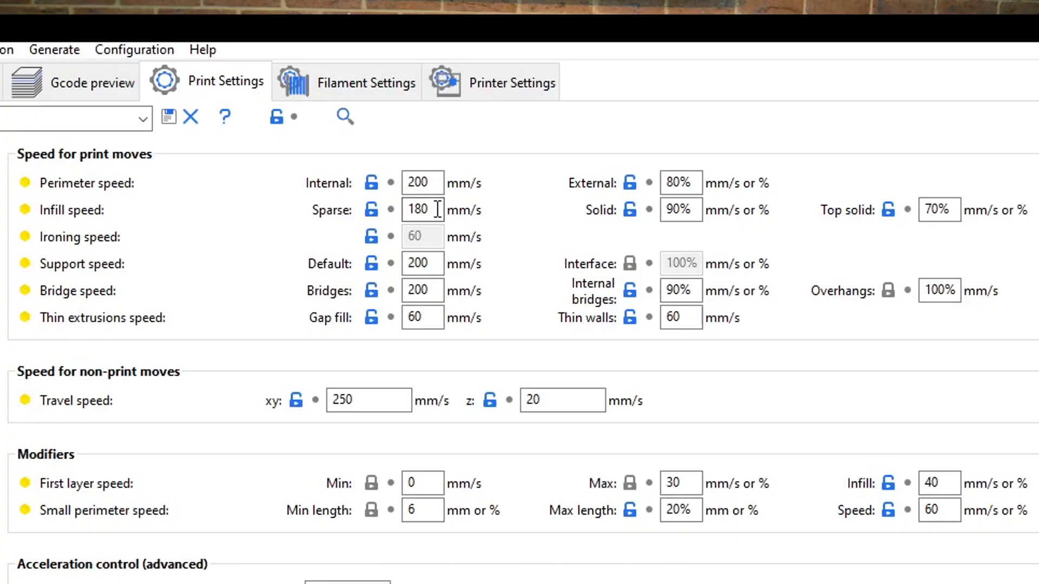
Select the 180 mm/s sparse infill speed so it can be changed to 220.
double_click(412, 211)
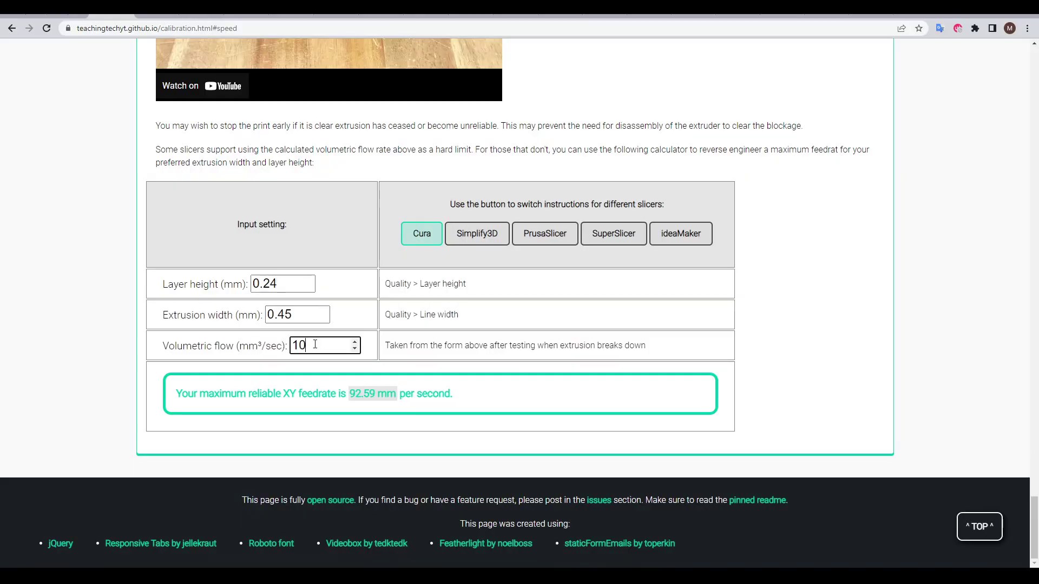
Change the layer height from 0.24 to 0.28 and highlight the 79.37 mm/s result.
left_click(285, 283)
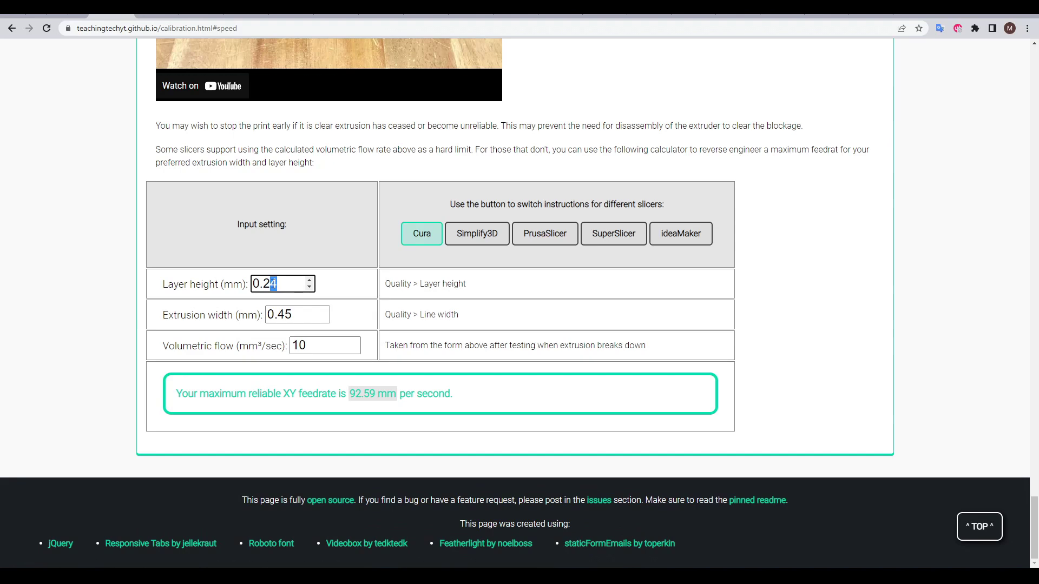
type("8")
left_click(303, 315)
left_click_drag(350, 393, 385, 397)
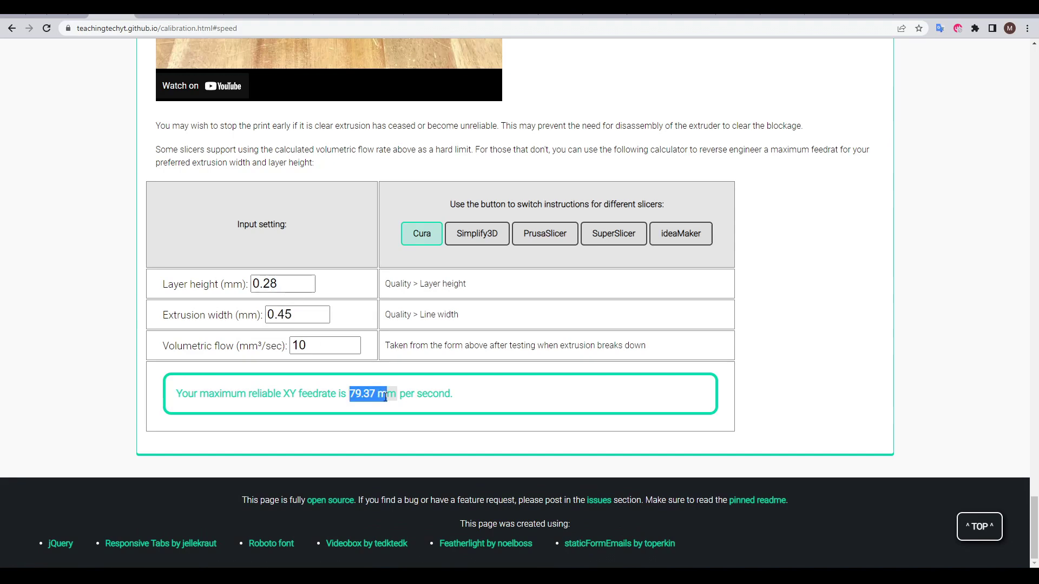